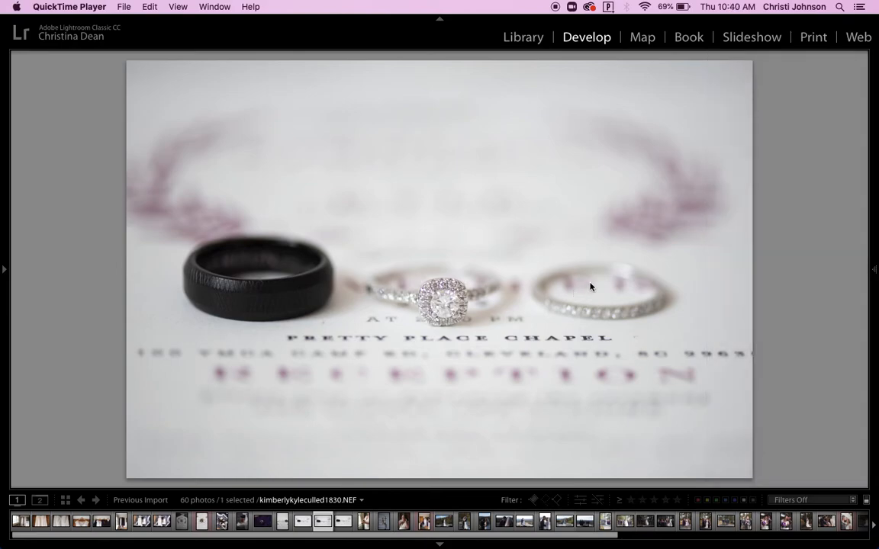
Set the ring photo's basic tone to Exposure +0.20, Contrast +19, Highlights -27, Shadows +28, Whites -11 and Blacks -46
click(767, 262)
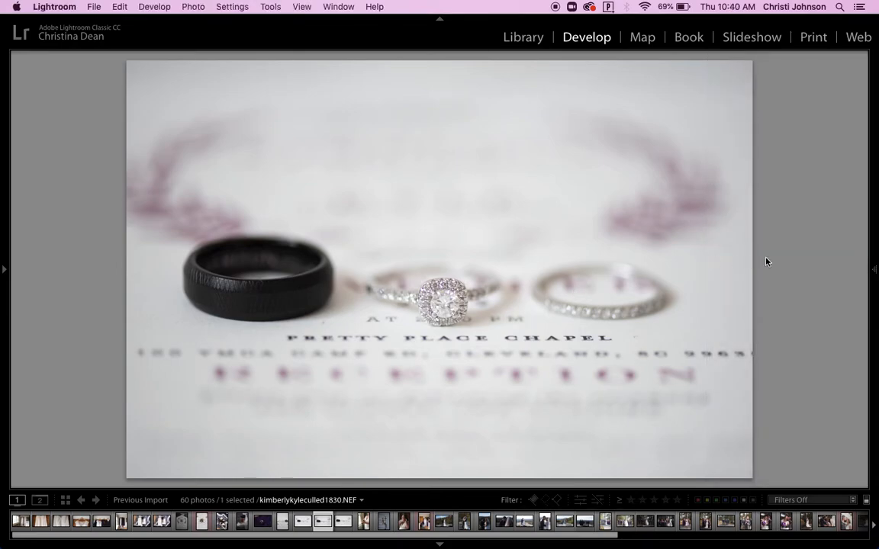
key(Tab)
scroll(791, 356, down, 2)
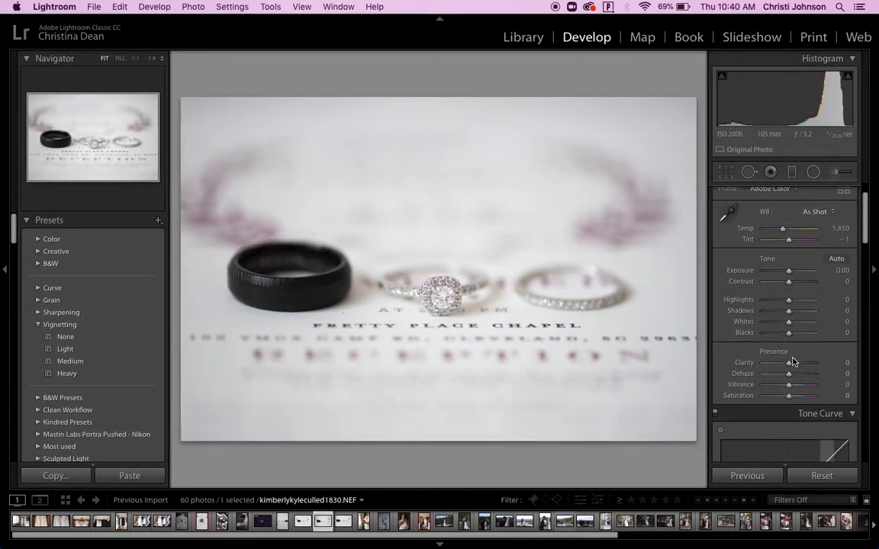
scroll(793, 362, down, 1)
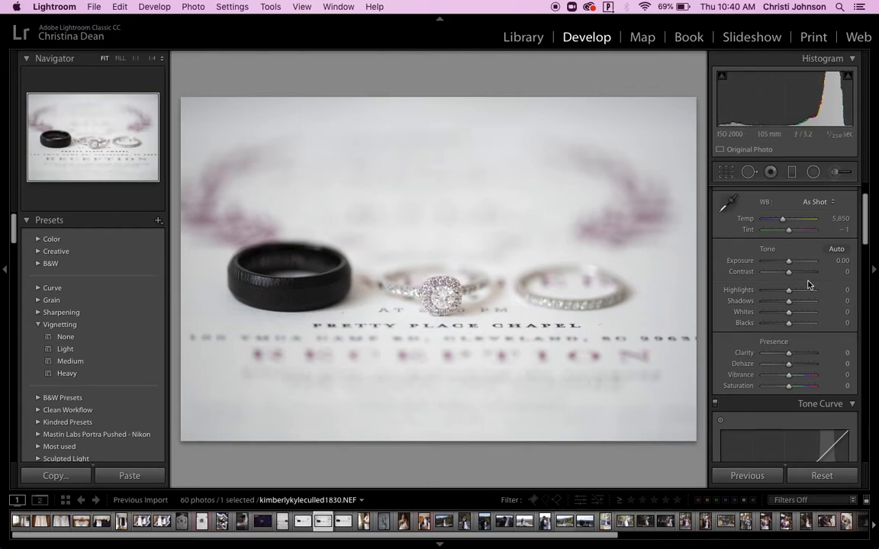
drag(789, 265, 777, 325)
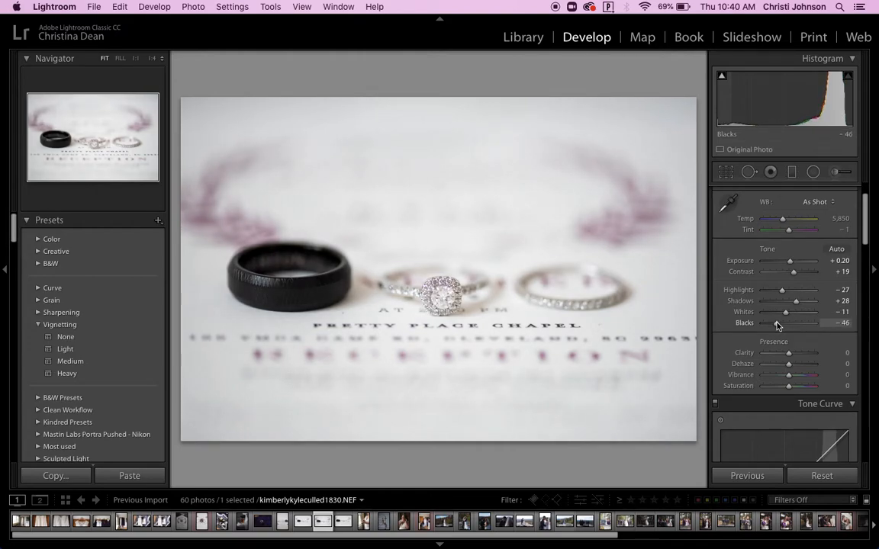
Shape the ring photo's tone curve with Darks at -14 and Lights at +12
scroll(779, 263, down, 5)
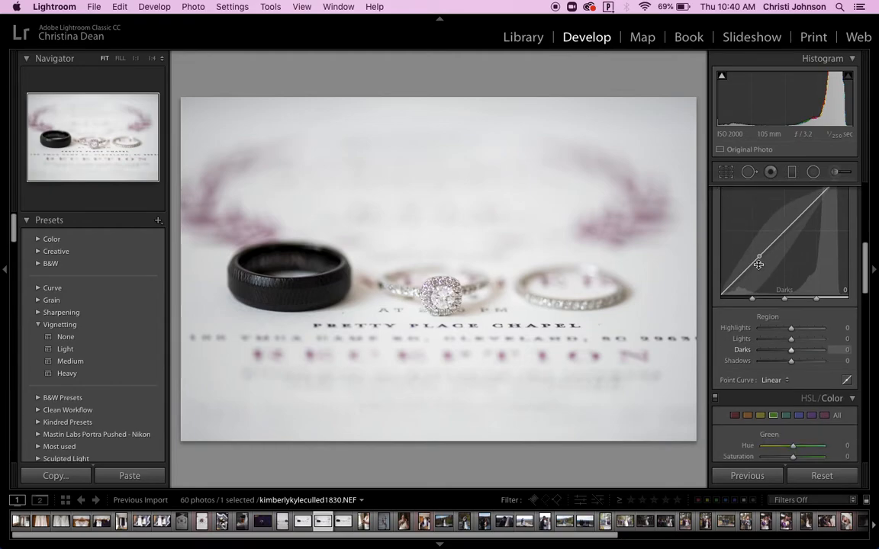
drag(758, 262, 759, 260)
scroll(782, 250, up, 1)
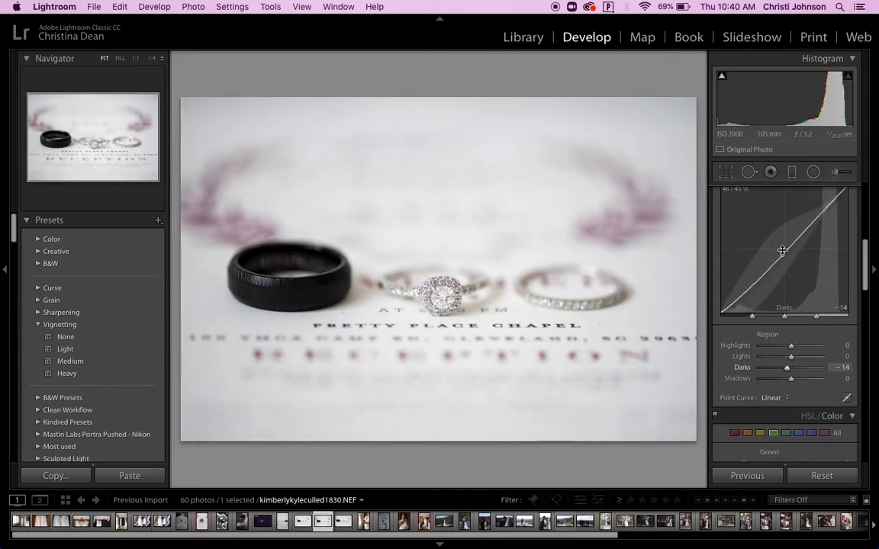
drag(799, 237, 799, 232)
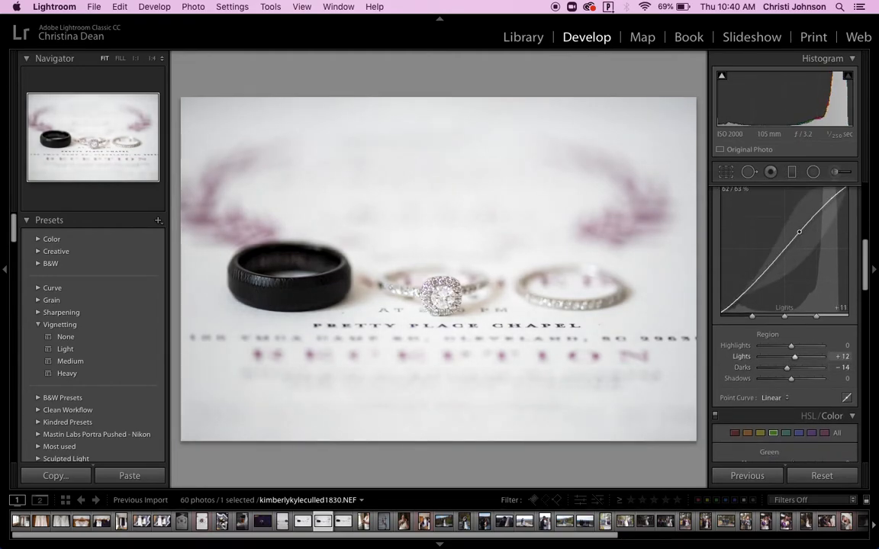
Enable profile corrections in the ring photo's lens corrections
scroll(799, 293, down, 3)
scroll(799, 293, down, 15)
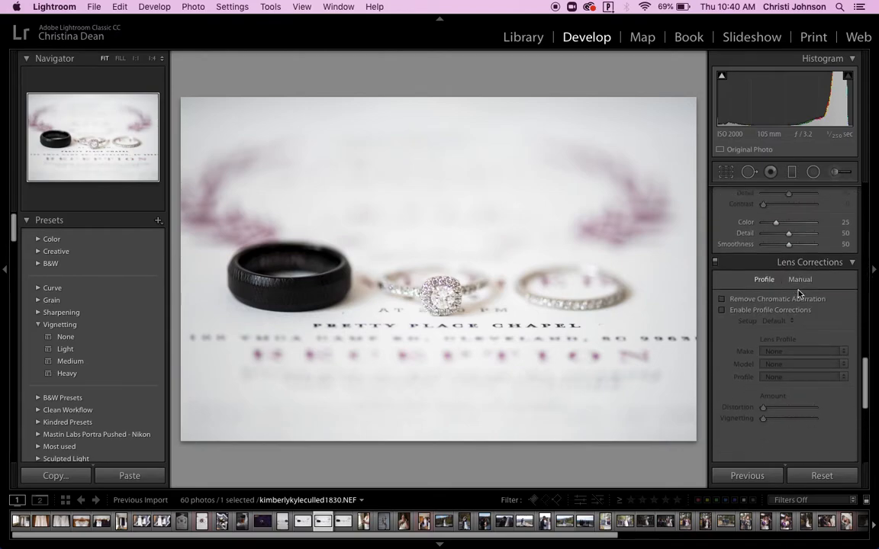
scroll(775, 262, up, 1)
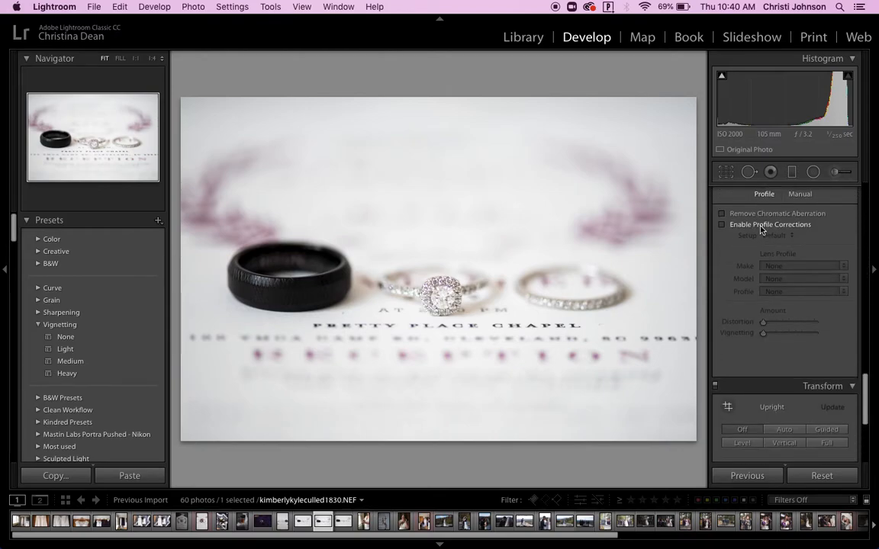
click(761, 227)
scroll(760, 230, up, 3)
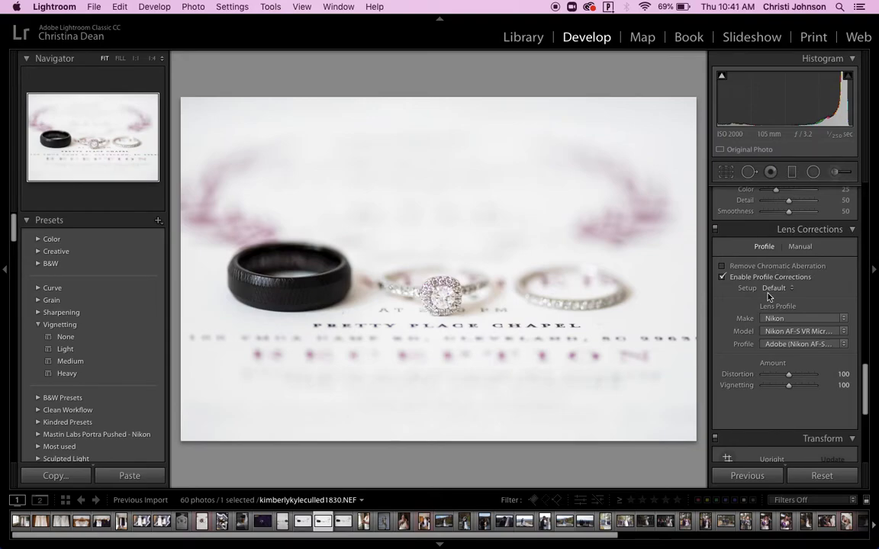
scroll(769, 296, up, 10)
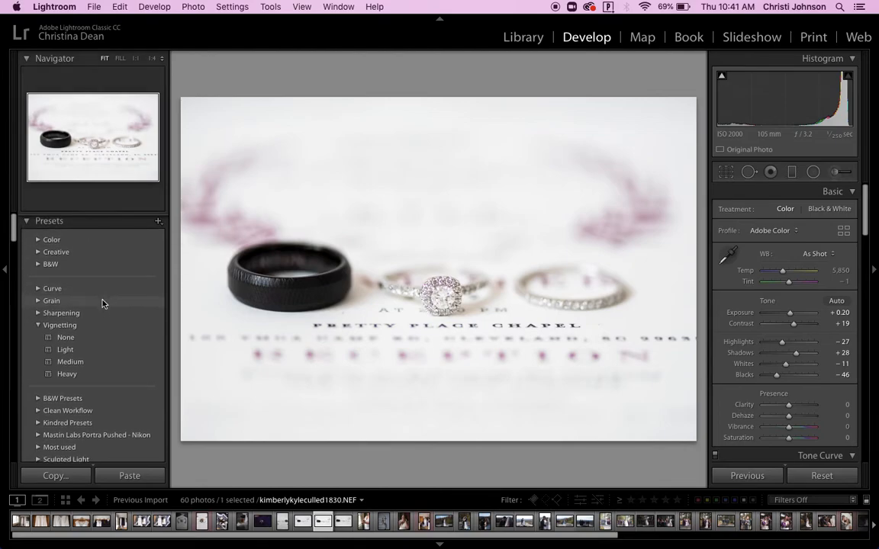
Create a develop preset named "Lightroom Video" in the User Presets group from the current photo settings
click(27, 222)
click(27, 222)
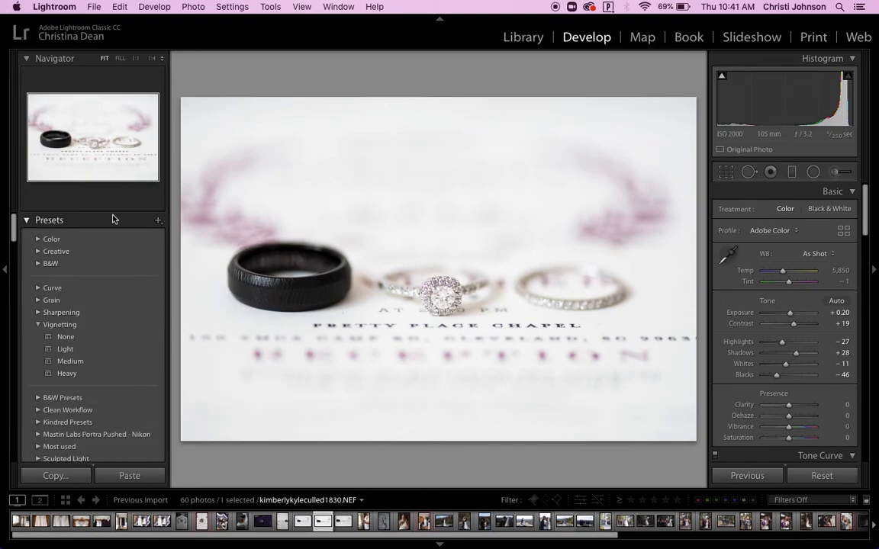
click(158, 221)
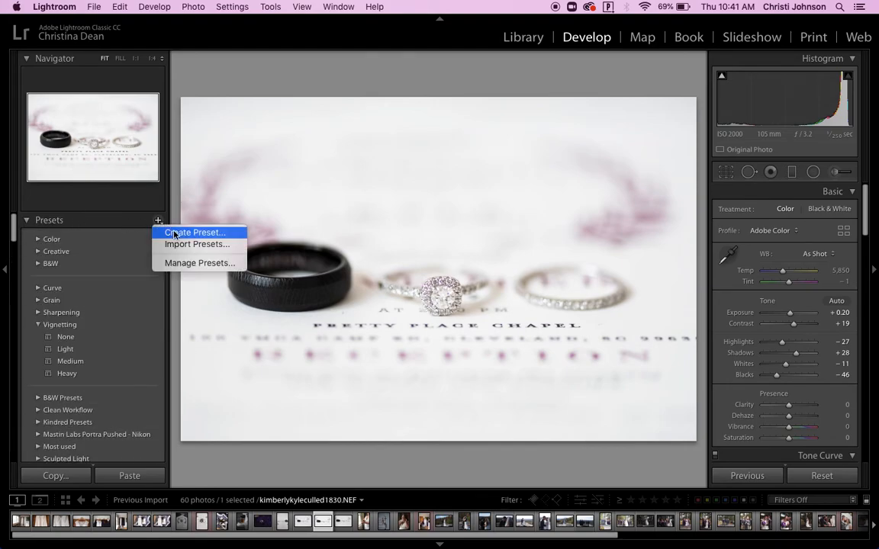
click(174, 233)
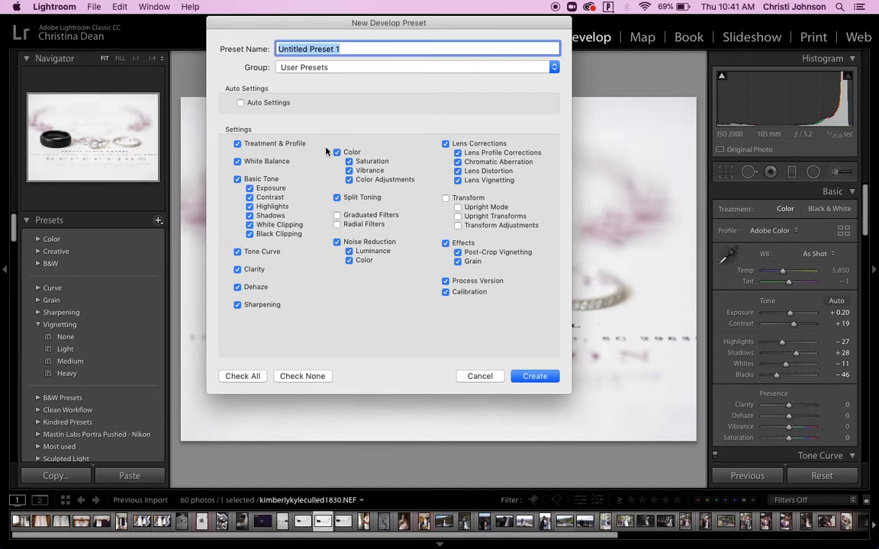
text(Light)
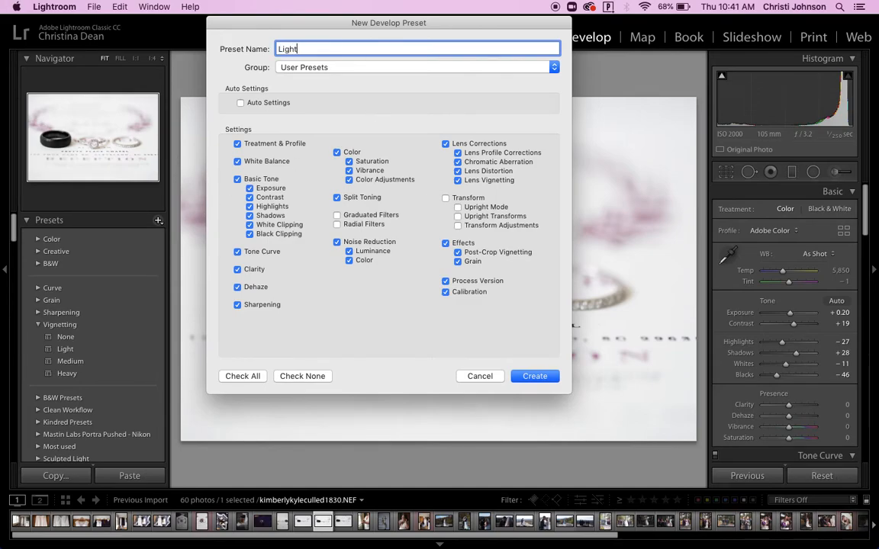
text(room Video)
click(533, 377)
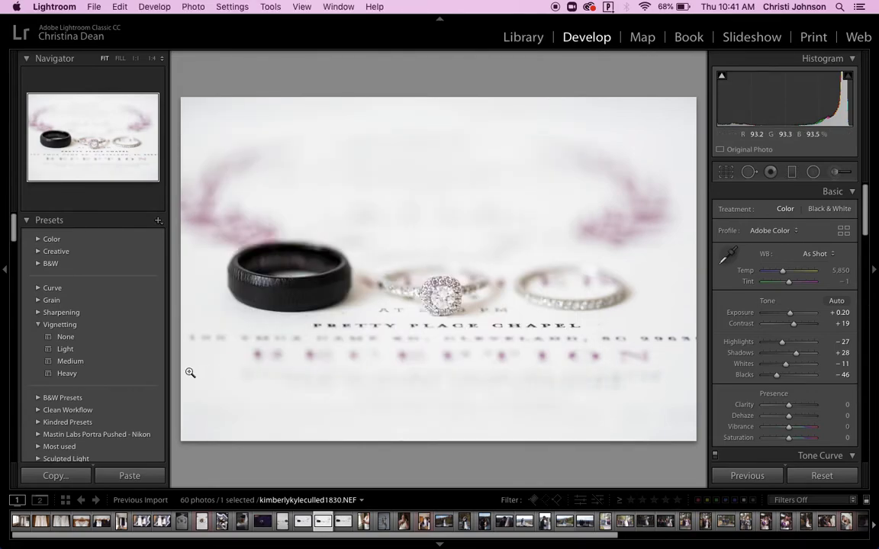
Show the Lightroom Video user preset's file in Finder, then close the folder window
scroll(111, 398, down, 15)
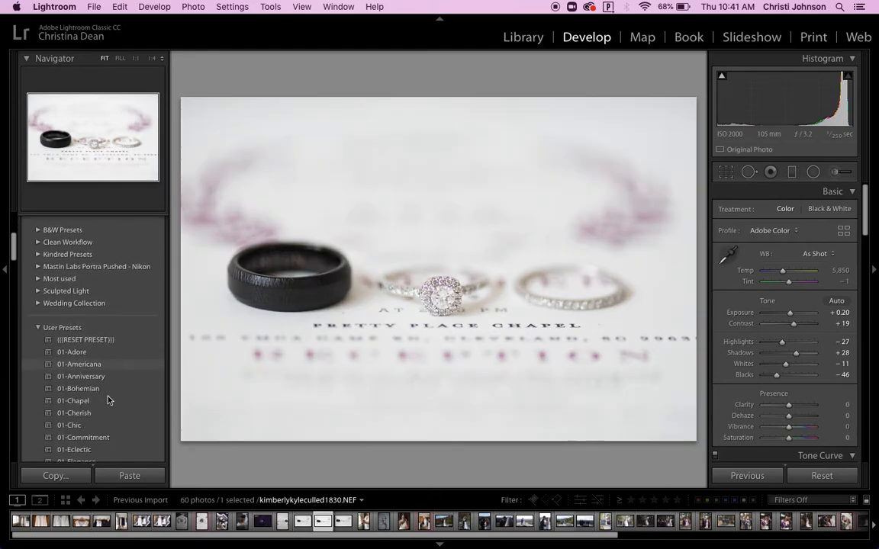
scroll(108, 399, down, 15)
scroll(108, 398, up, 6)
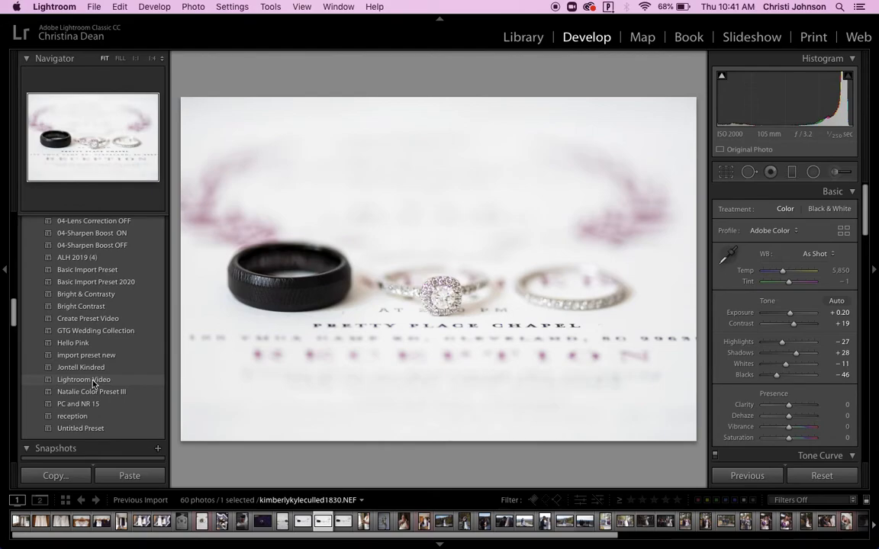
right_click(93, 383)
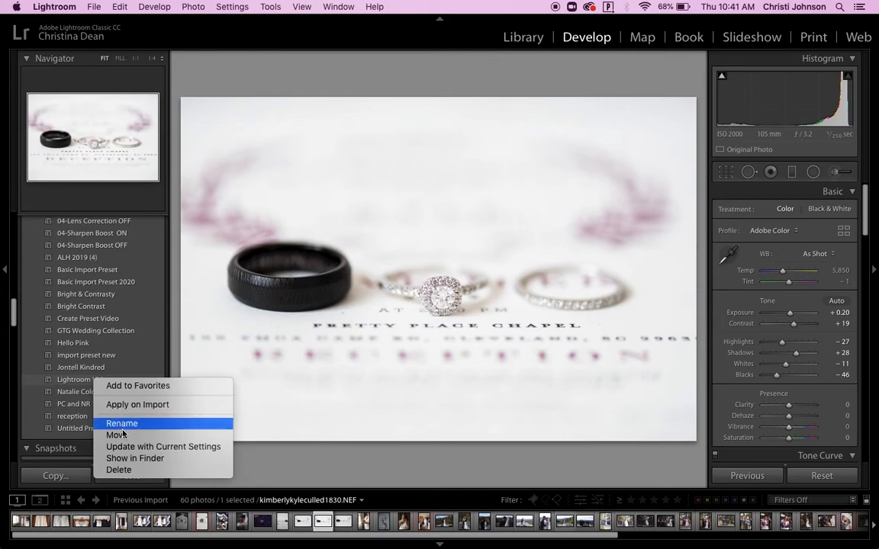
click(135, 459)
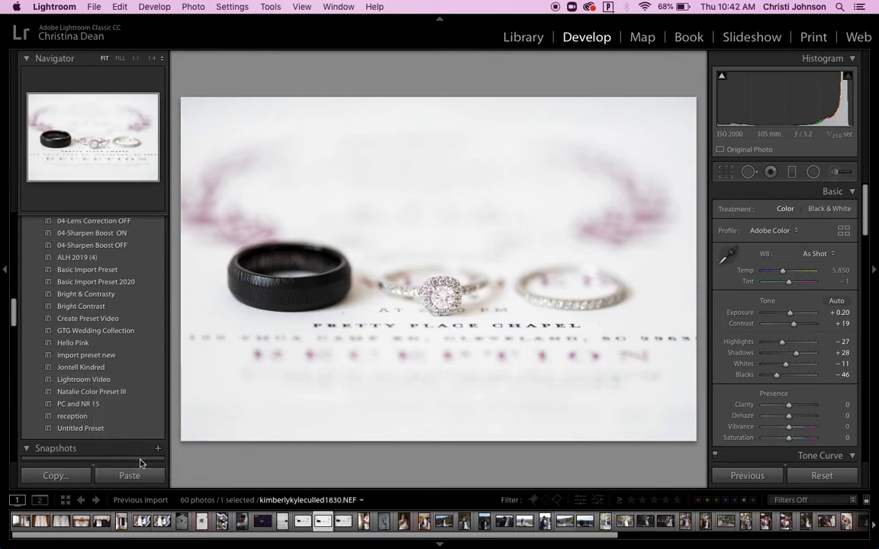
scroll(512, 263, down, 1)
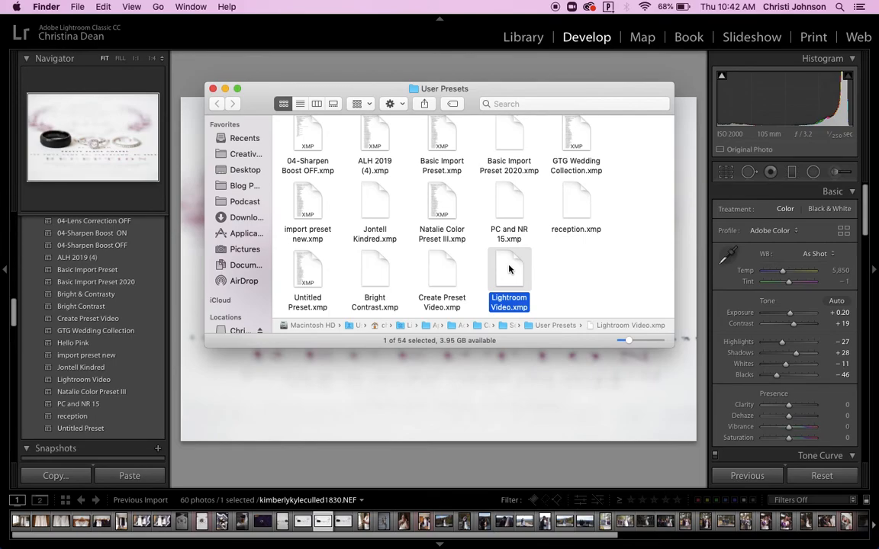
click(524, 234)
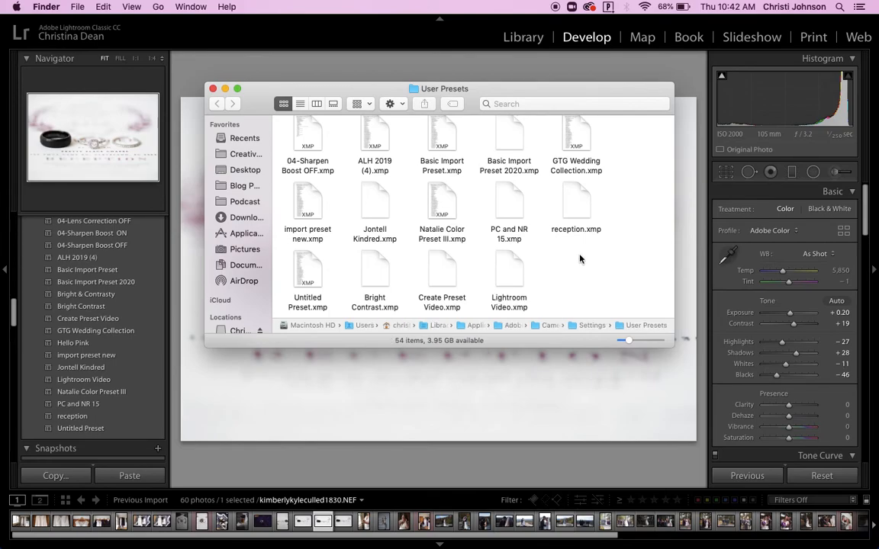
click(213, 89)
Import the preset file Bright Contrast.xmp from the Desktop
scroll(147, 257, up, 8)
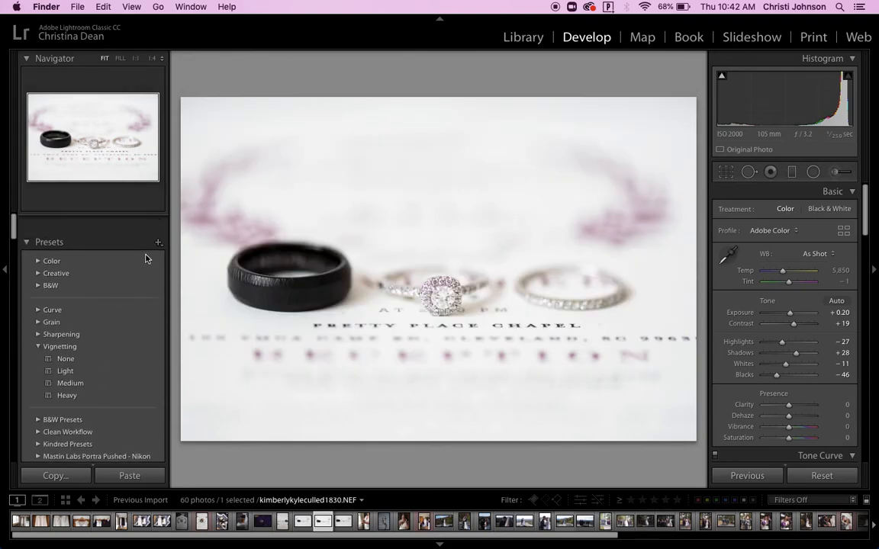
click(158, 222)
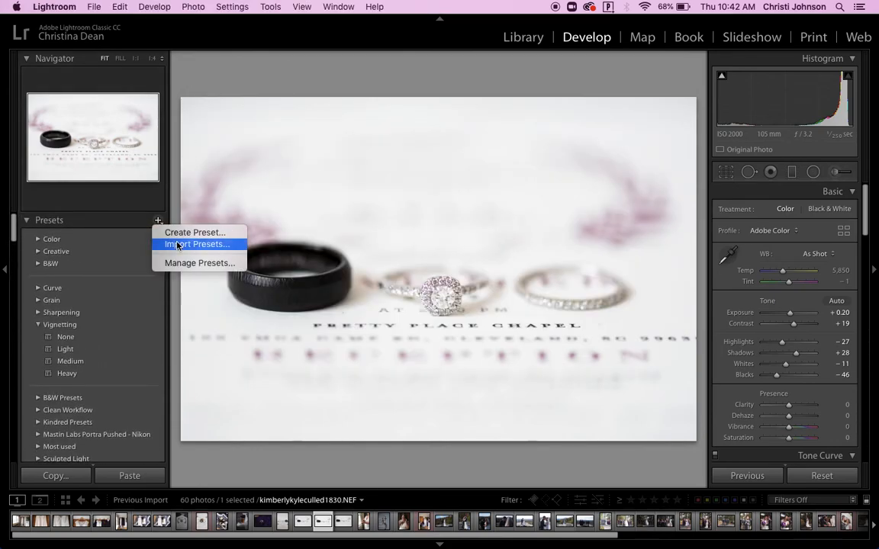
click(176, 244)
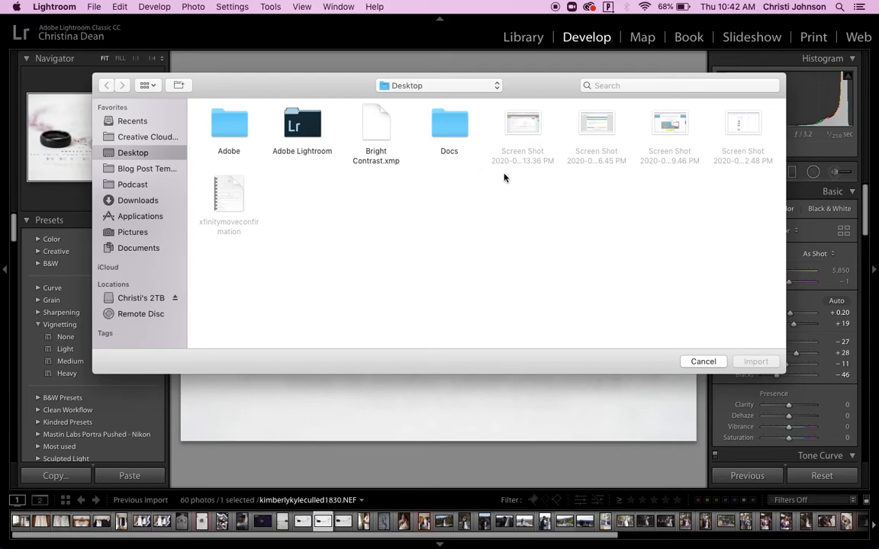
click(375, 127)
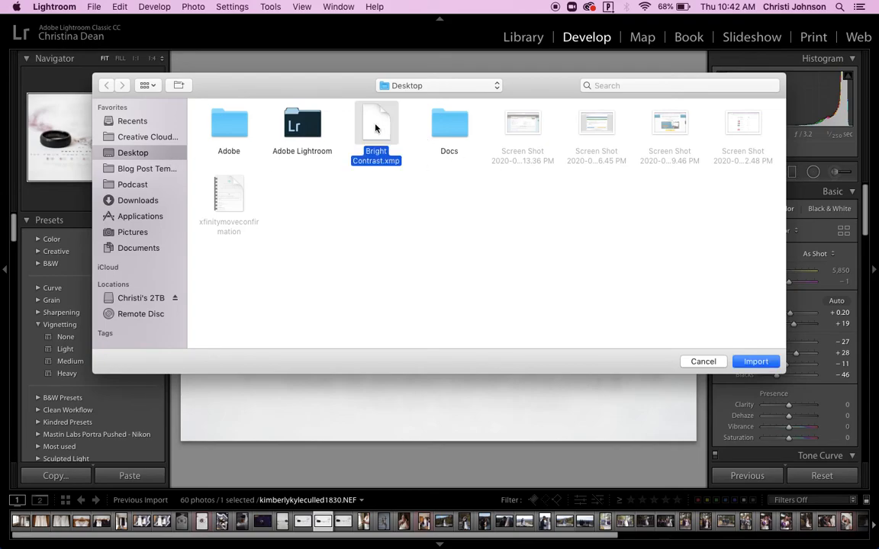
click(756, 360)
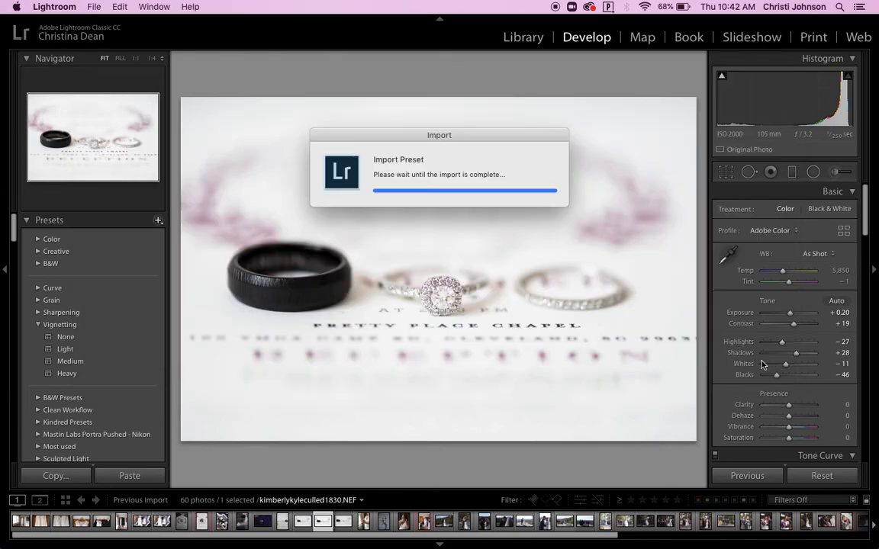
Apply the Bright Contrast preset from User Presets to the ring photo
scroll(111, 346, down, 8)
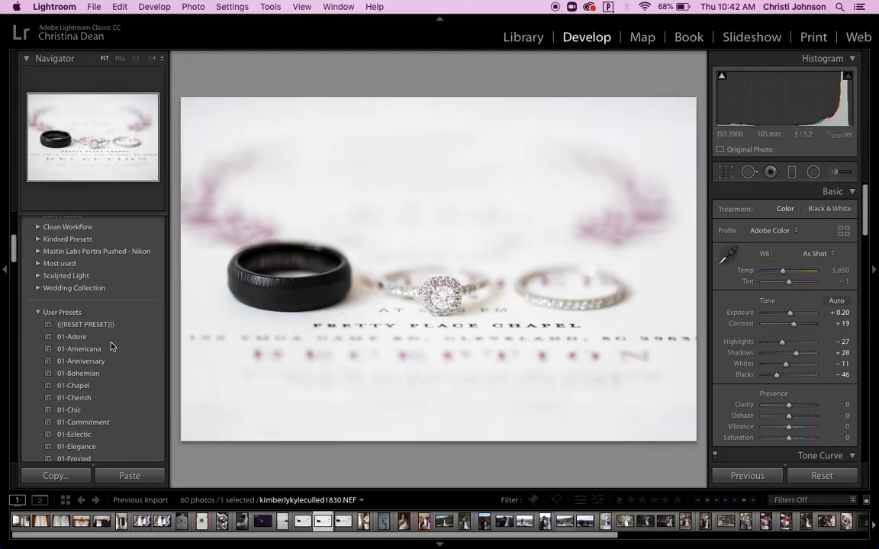
scroll(111, 346, down, 15)
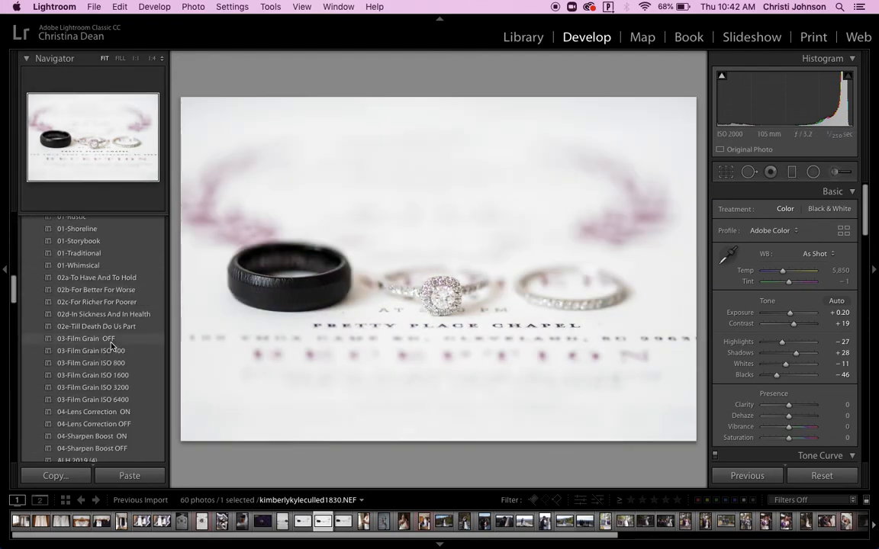
scroll(111, 347, down, 2)
click(82, 263)
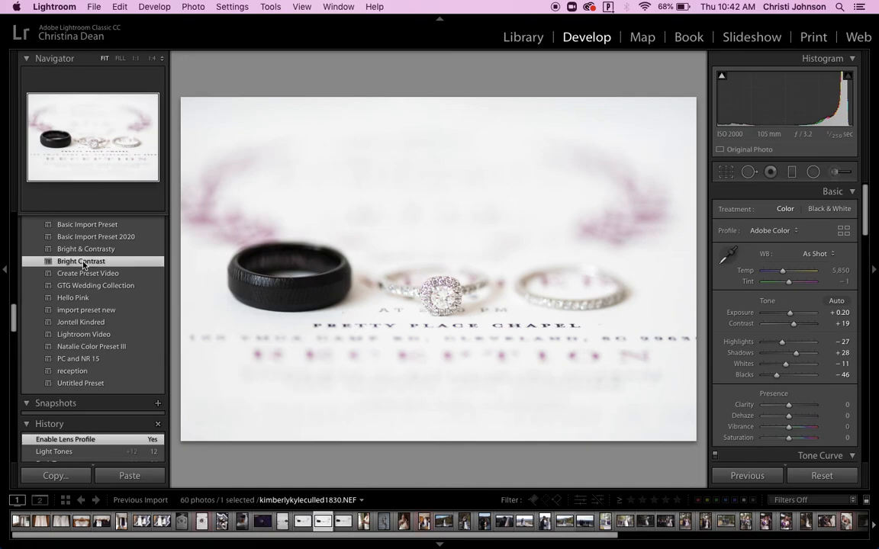